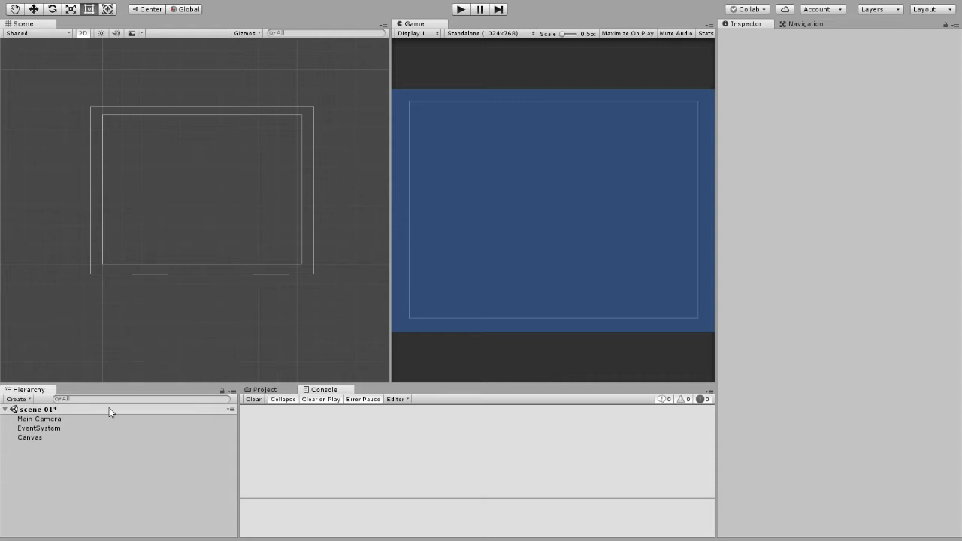
# Step: Add a panel to the Canvas and shrink it to margins of about 346 left, 182 top, 408 right and 220 bottom
pyautogui.click(42, 438)
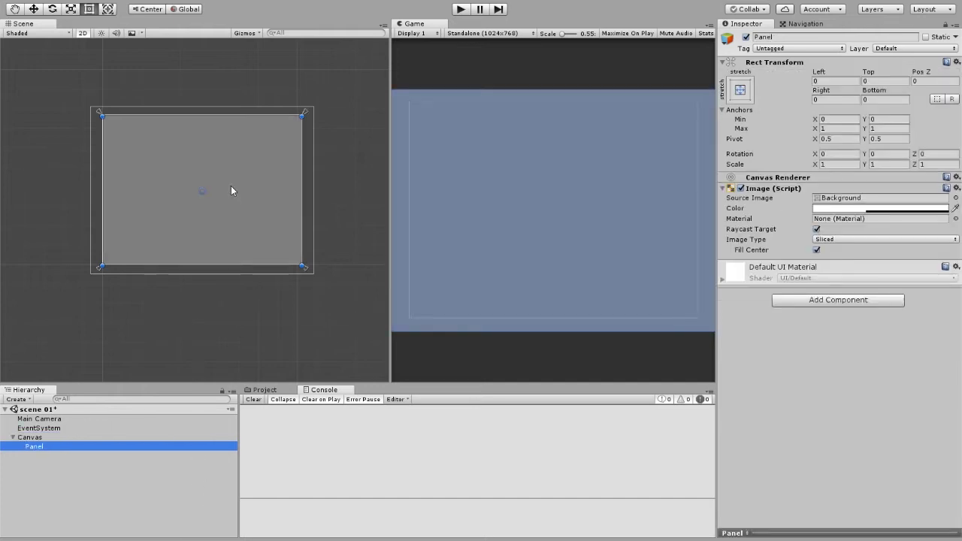
pyautogui.moveTo(299, 198); pyautogui.dragTo(168, 172)
pyautogui.moveTo(146, 116); pyautogui.dragTo(221, 185)
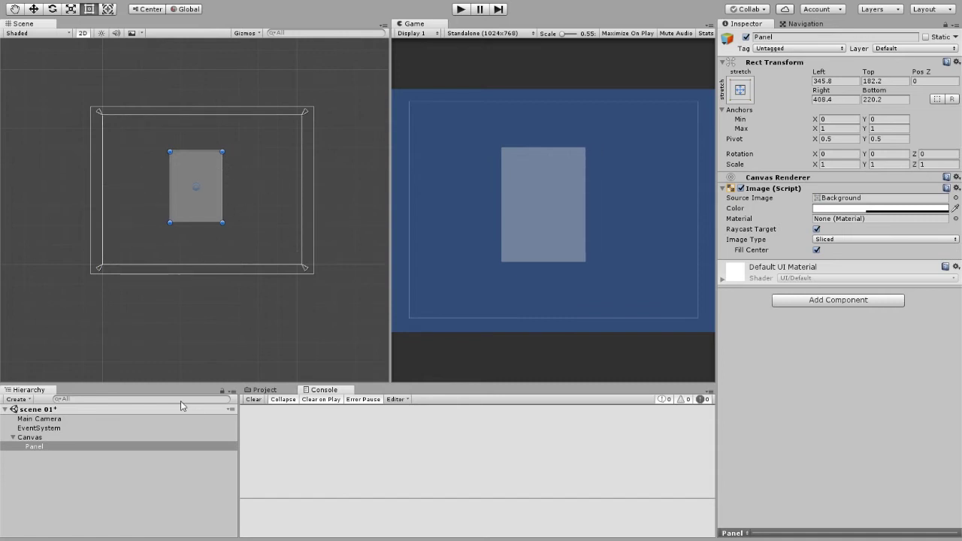
# Step: Add a child panel inside the panel and extend its lower edge downward to a Bottom offset of about -274
pyautogui.click(42, 446)
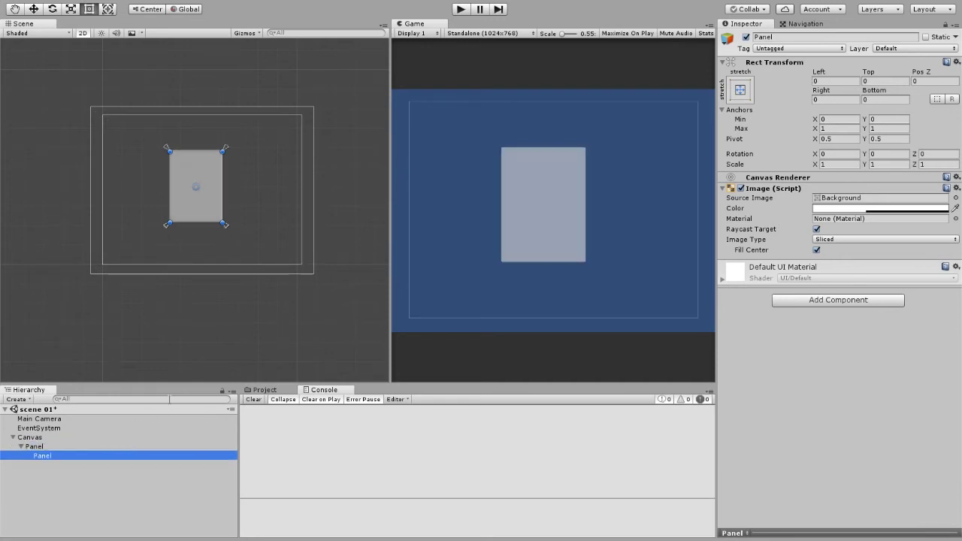
pyautogui.click(32, 446)
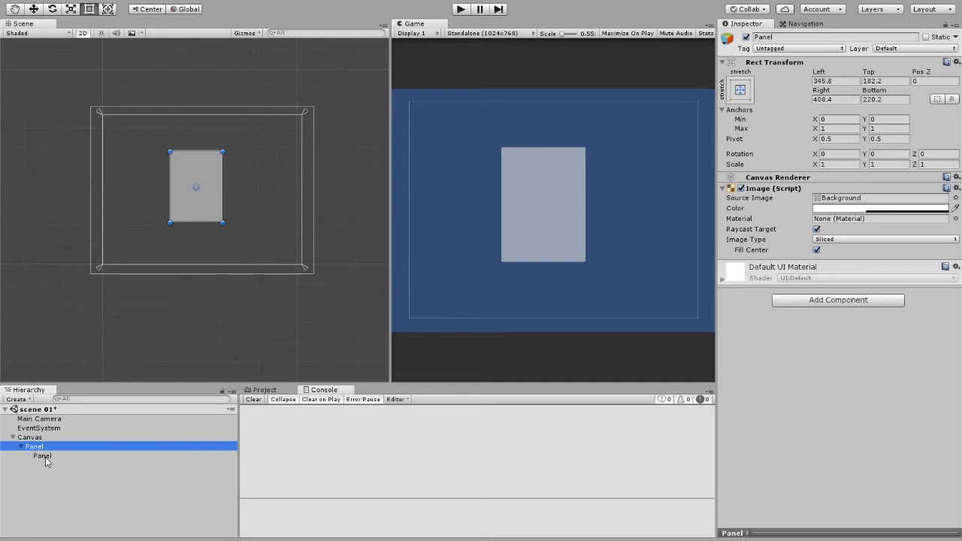
pyautogui.click(45, 457)
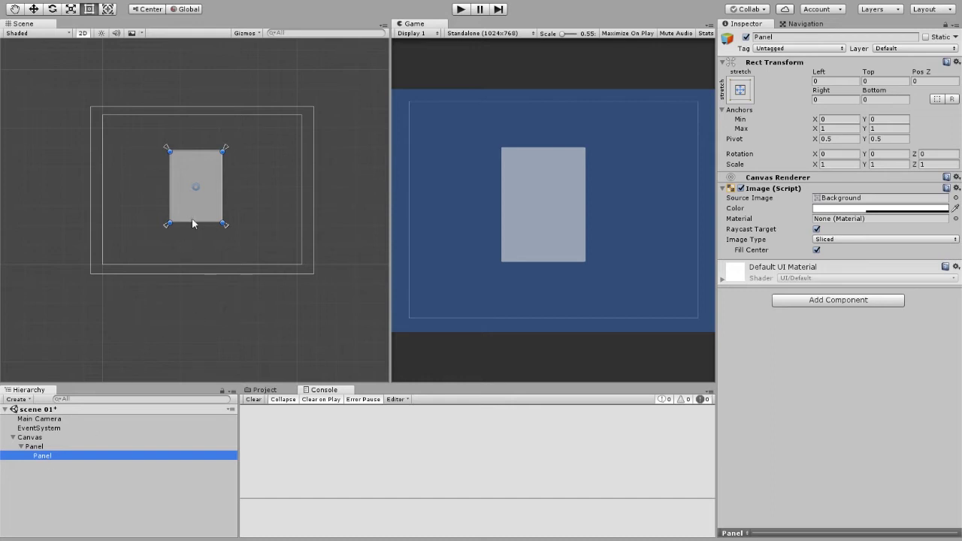
pyautogui.moveTo(193, 224); pyautogui.dragTo(190, 276)
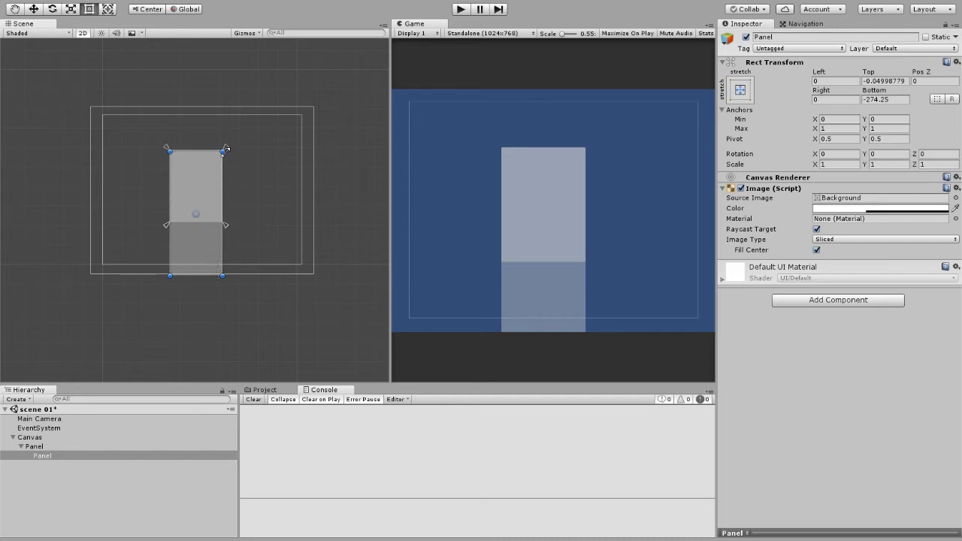
# Step: Stack three identical buttons of about 270 by 107.5 downward from the upper edge of the inner panel
pyautogui.click(46, 456)
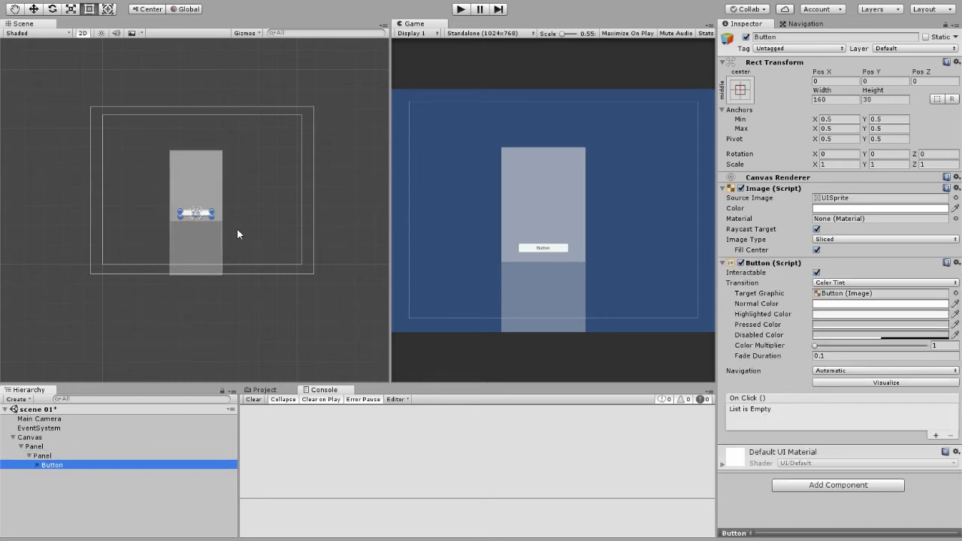
pyautogui.moveTo(215, 214); pyautogui.dragTo(218, 160)
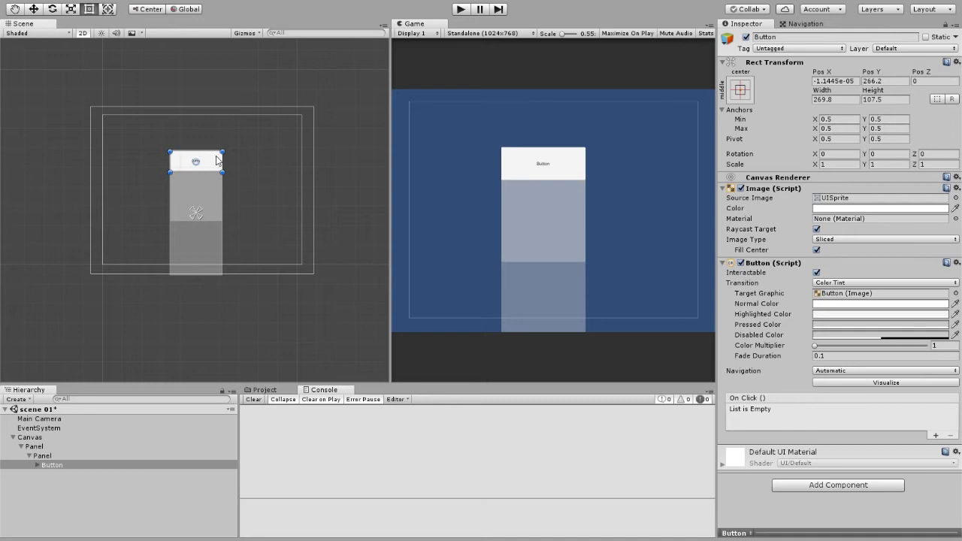
pyautogui.hotkey('ctrl', 'd')
pyautogui.moveTo(215, 161); pyautogui.dragTo(214, 209)
pyautogui.hotkey('ctrl', 'd')
pyautogui.click(213, 166)
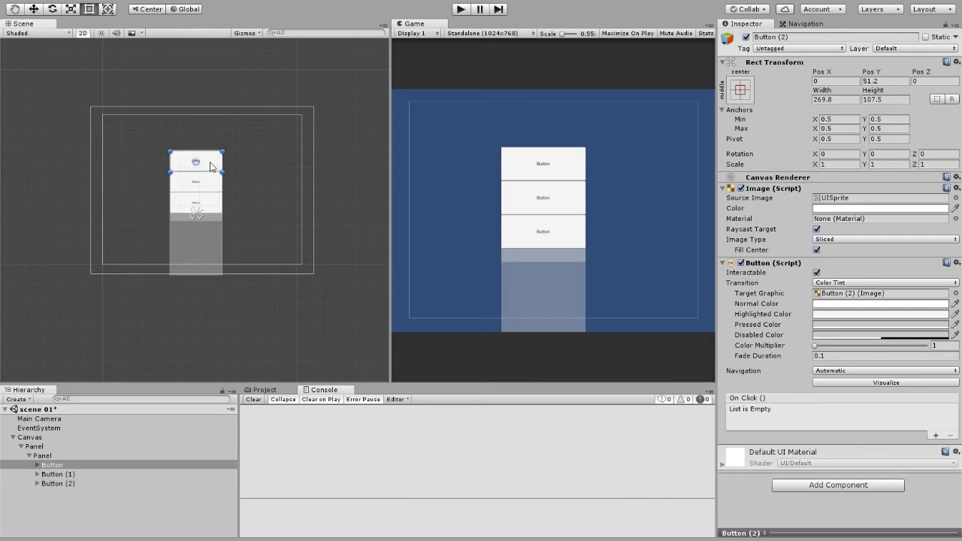
pyautogui.keyDown('shift'); pyautogui.click(213, 211); pyautogui.keyUp('shift')
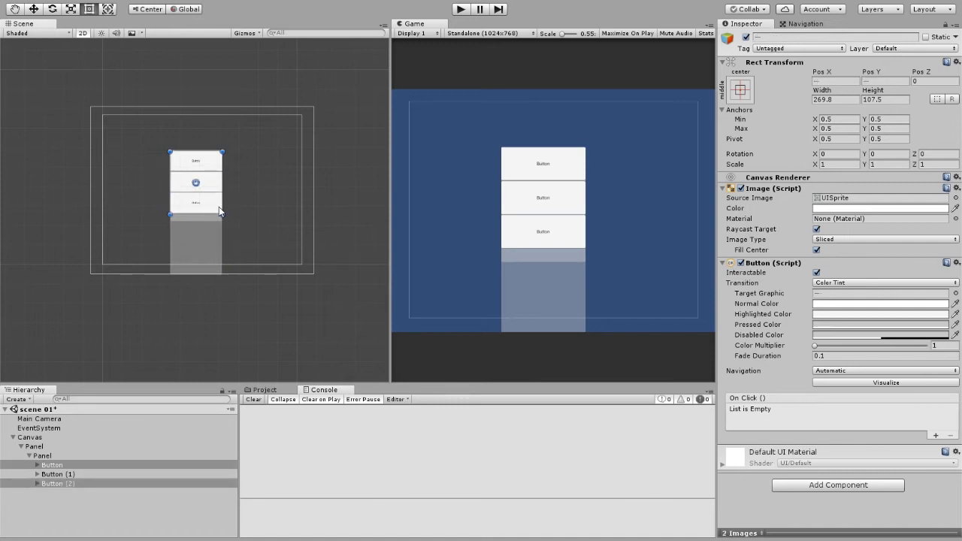
pyautogui.hotkey('ctrl', 'd')
pyautogui.moveTo(215, 209); pyautogui.dragTo(213, 280)
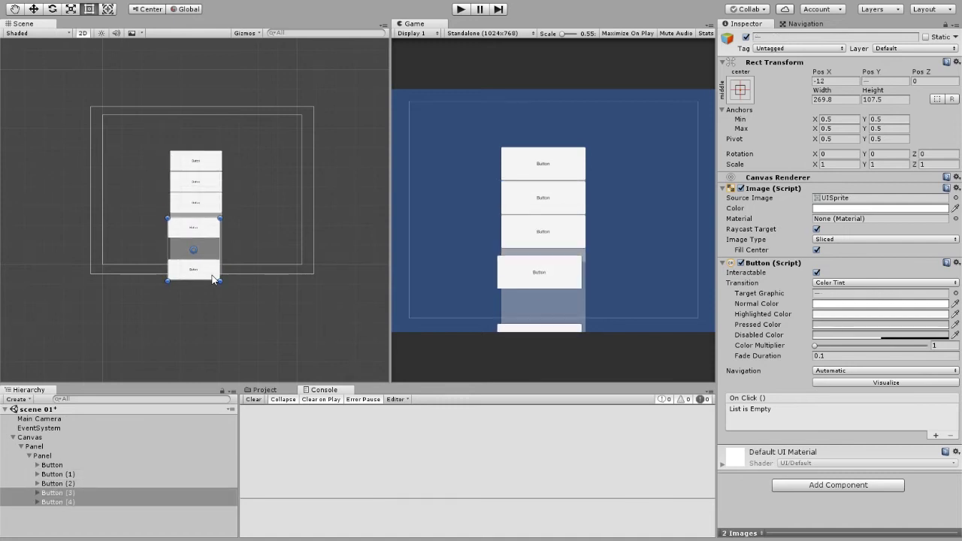
pyautogui.hotkey('ctrl', 'z')
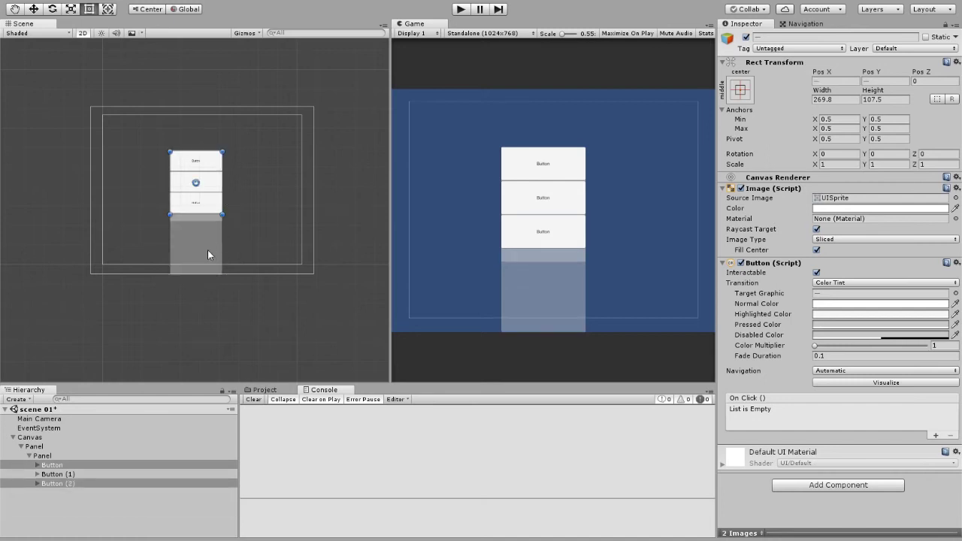
# Step: Duplicate all three buttons and align the copies directly below the originals at Pos X 0, filling the inner panel
pyautogui.click(58, 467)
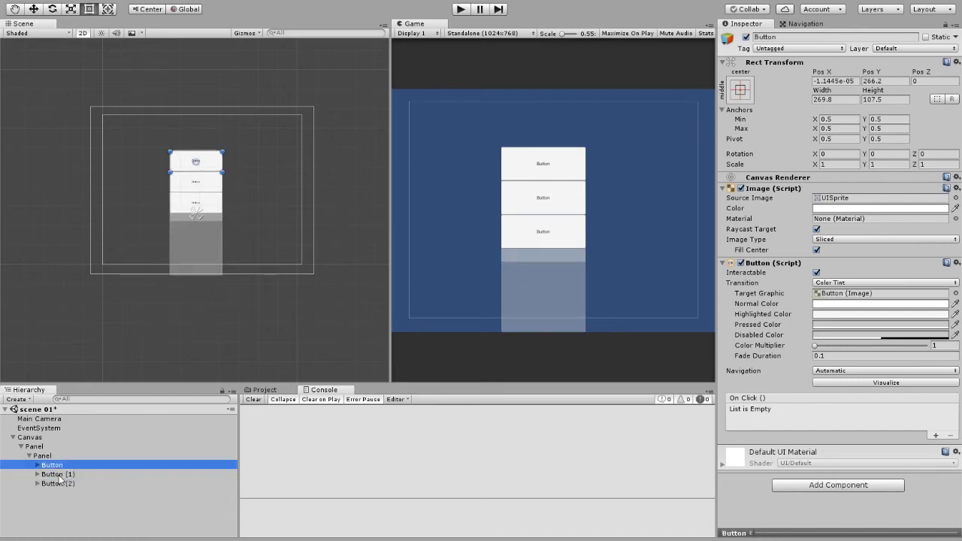
pyautogui.keyDown('shift'); pyautogui.click(59, 483); pyautogui.keyUp('shift')
pyautogui.hotkey('ctrl', 'd')
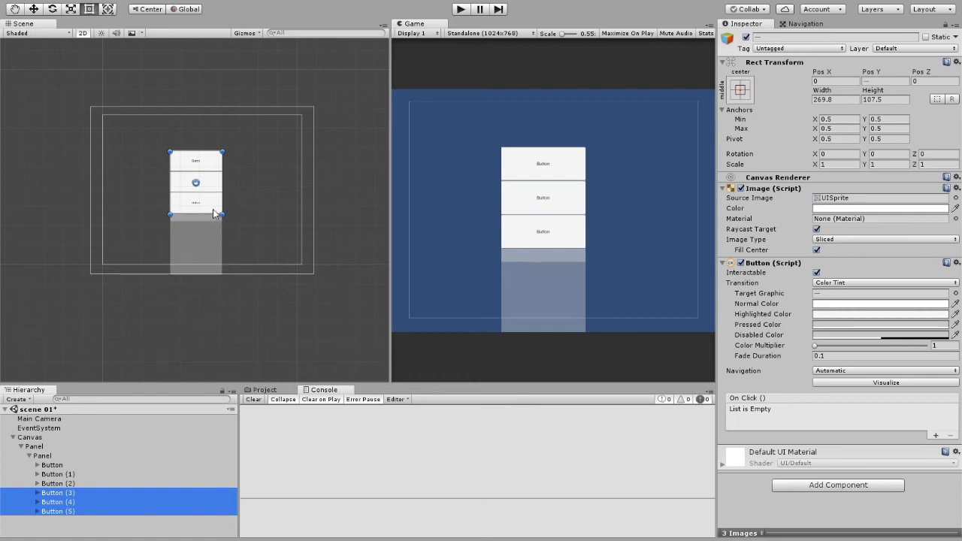
pyautogui.moveTo(214, 214); pyautogui.dragTo(214, 278)
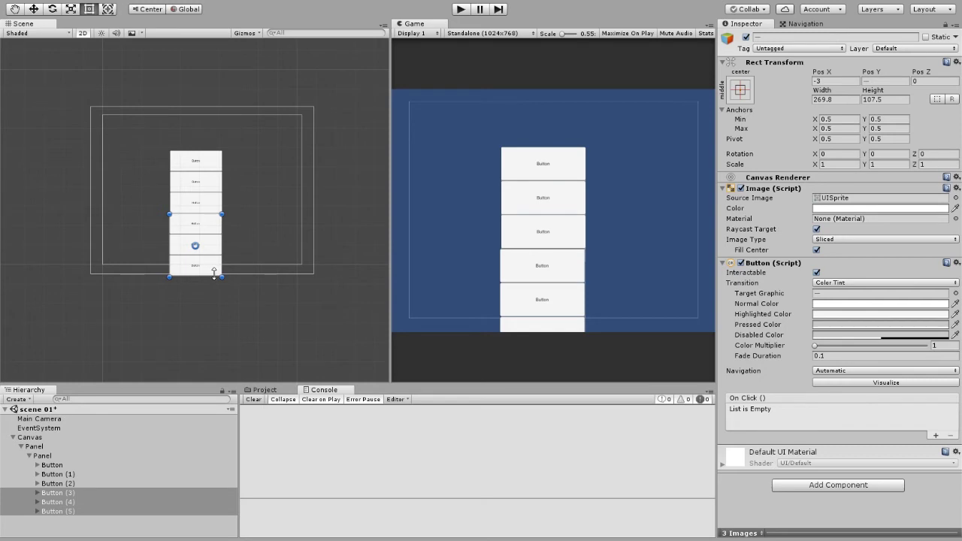
pyautogui.moveTo(211, 273); pyautogui.dragTo(213, 272)
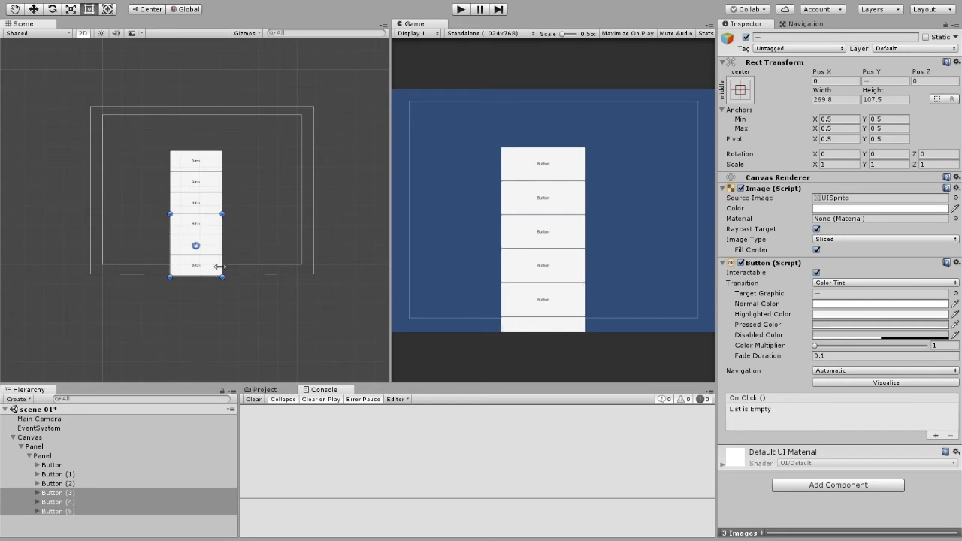
pyautogui.click(302, 311)
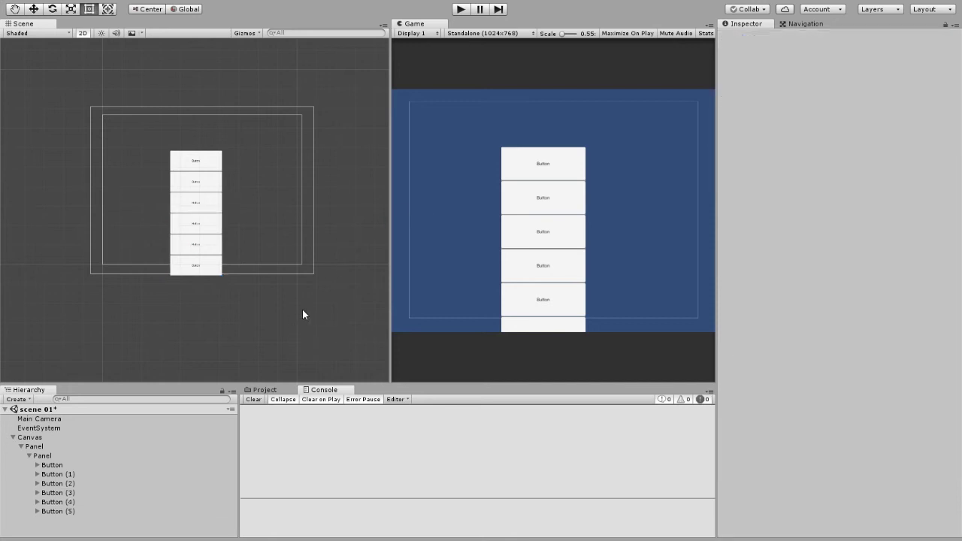
# Step: Give the outer panel an enabled Mask and a Scroll Rect with the inner panel as Content and Horizontal scrolling disabled
pyautogui.click(35, 446)
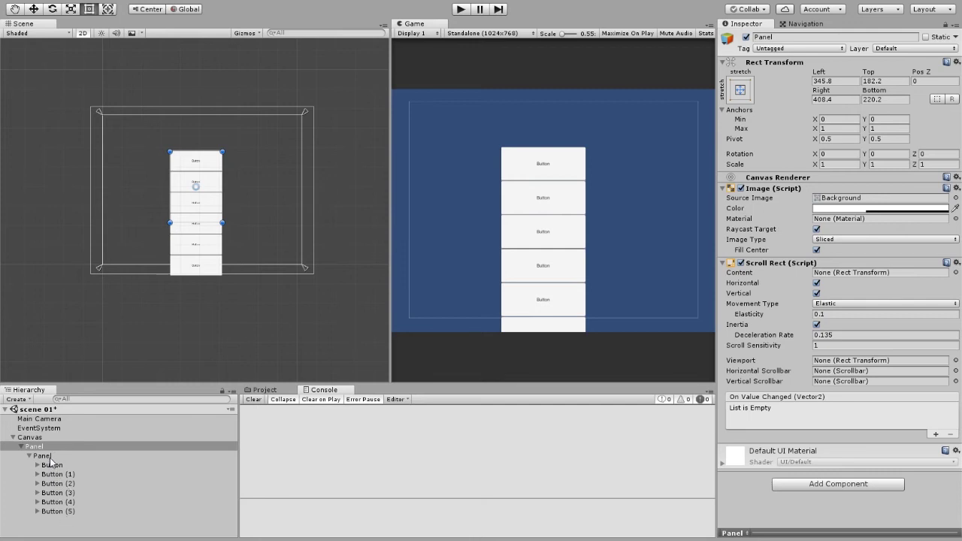
pyautogui.moveTo(43, 456); pyautogui.dragTo(845, 276)
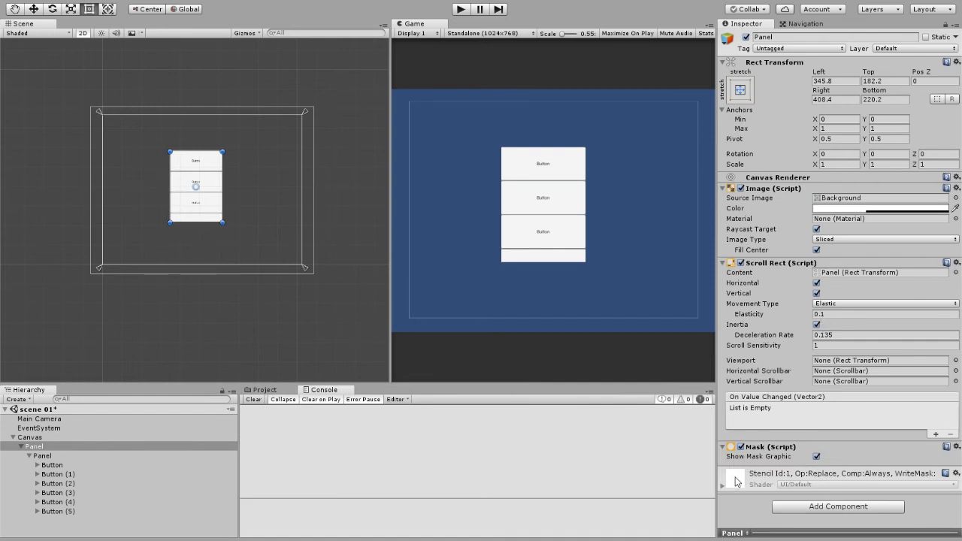
pyautogui.click(740, 448)
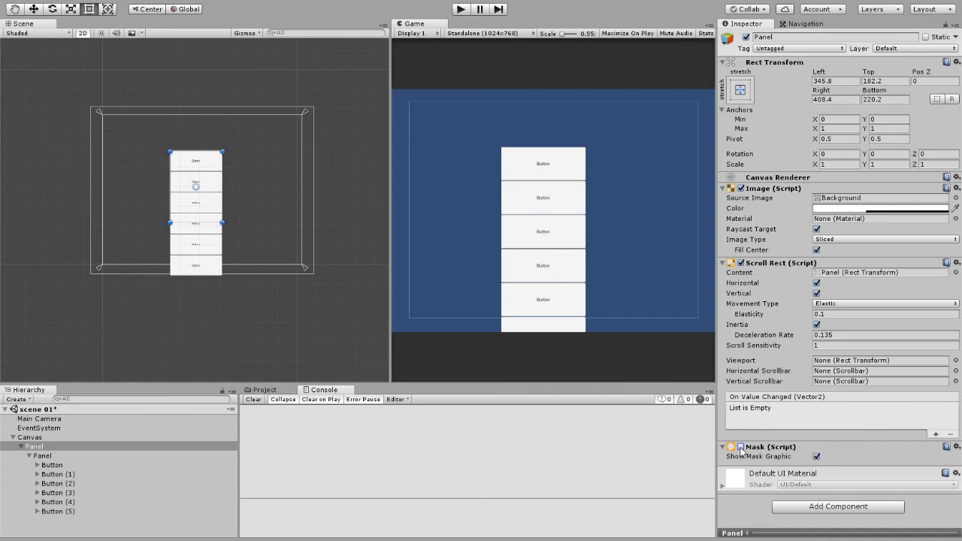
pyautogui.click(741, 448)
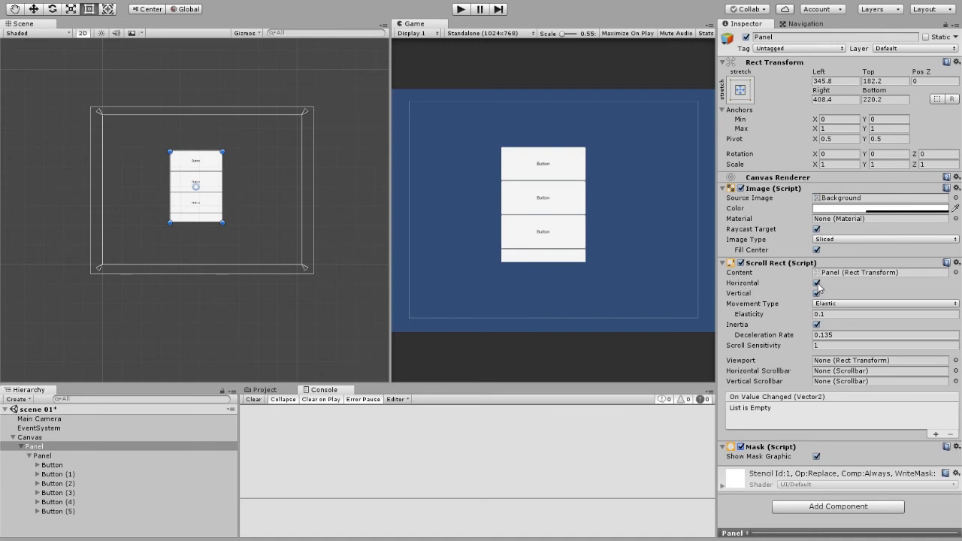
pyautogui.click(818, 284)
# Step: Run the scene and test scrolling the button list up and down in the Game view, then stop it
pyautogui.click(460, 9)
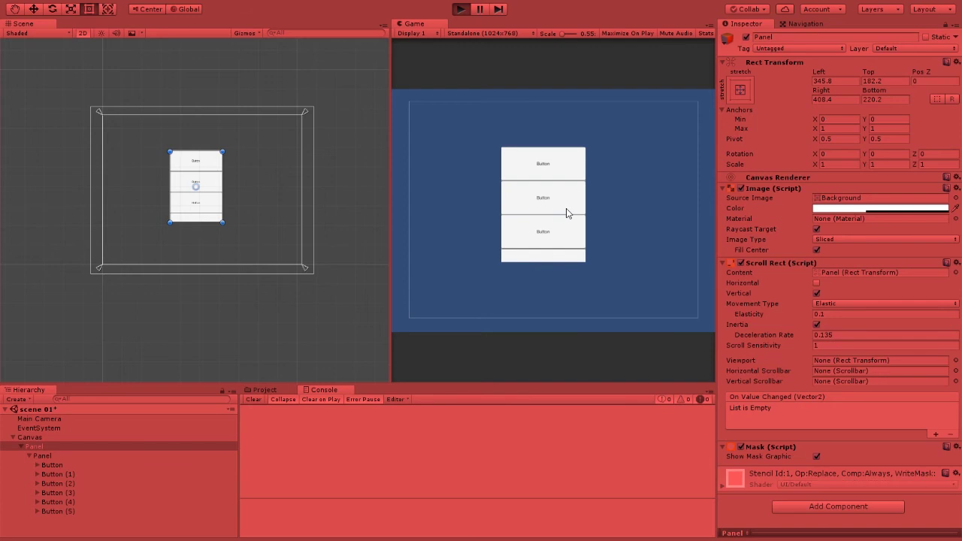
pyautogui.moveTo(567, 214); pyautogui.dragTo(572, 236)
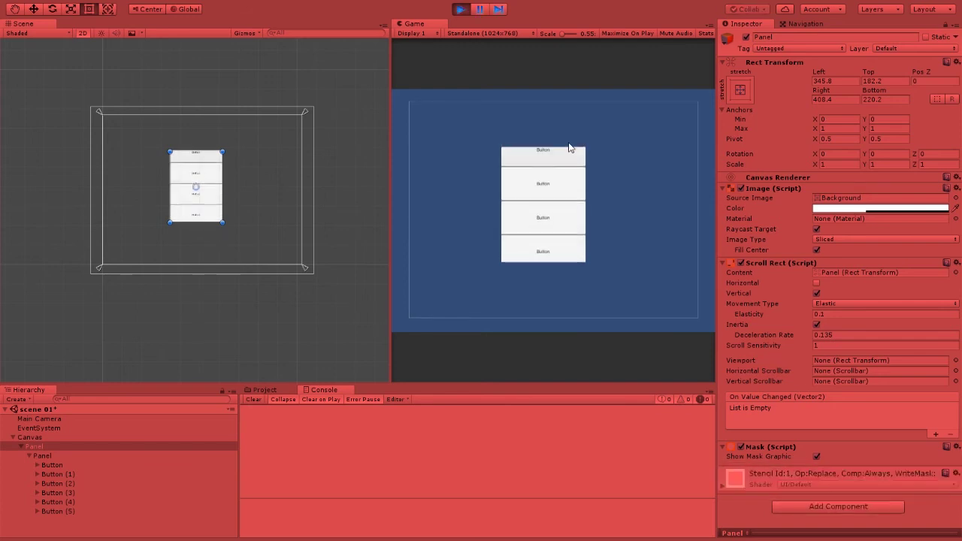
pyautogui.moveTo(567, 171)
pyautogui.mouseDown()
pyautogui.moveTo(573, 269)
pyautogui.moveTo(564, 188)
pyautogui.moveTo(564, 269)
pyautogui.moveTo(582, 131)
pyautogui.moveTo(563, 185)
pyautogui.moveTo(563, 275)
pyautogui.moveTo(564, 148)
pyautogui.moveTo(563, 275)
pyautogui.moveTo(582, 128)
pyautogui.moveTo(565, 249)
pyautogui.moveTo(574, 159)
pyautogui.mouseUp()
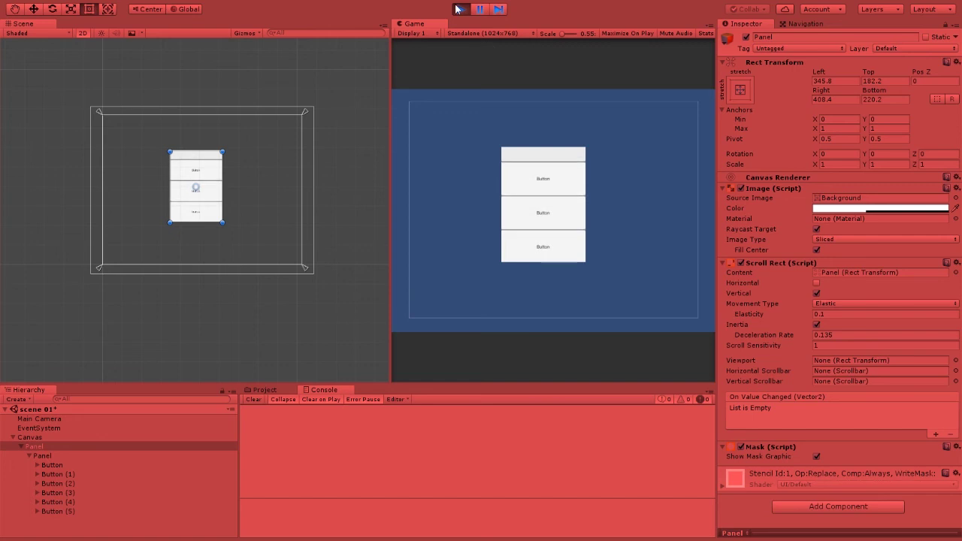
pyautogui.moveTo(456, 9); pyautogui.dragTo(553, 196)
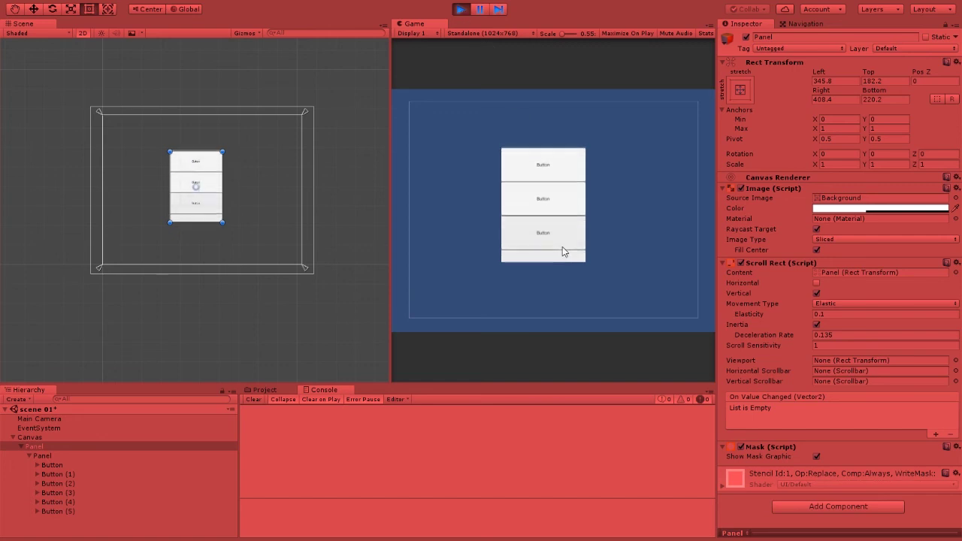
pyautogui.moveTo(564, 252); pyautogui.dragTo(574, 174)
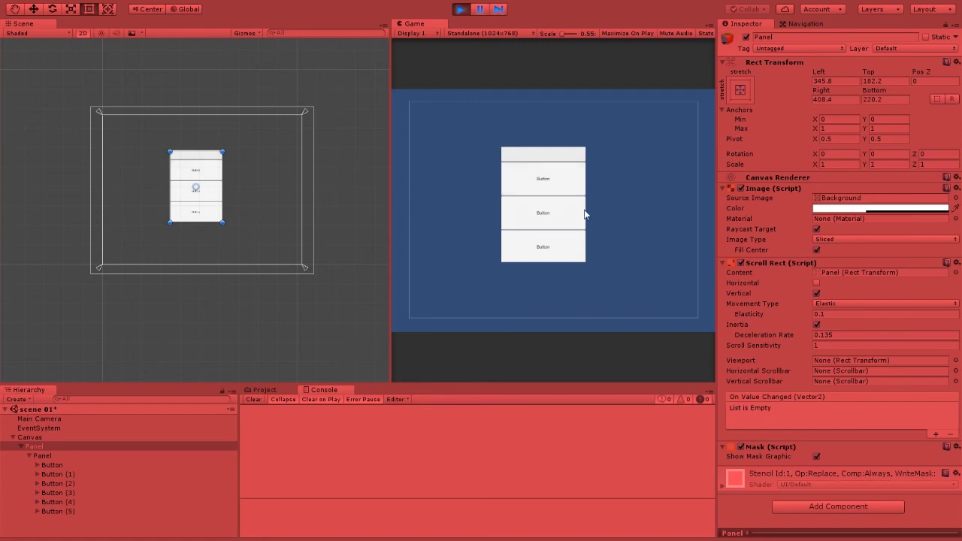
pyautogui.moveTo(585, 213); pyautogui.dragTo(576, 185)
pyautogui.moveTo(571, 258)
pyautogui.mouseDown()
pyautogui.moveTo(578, 165)
pyautogui.moveTo(571, 252)
pyautogui.mouseUp()
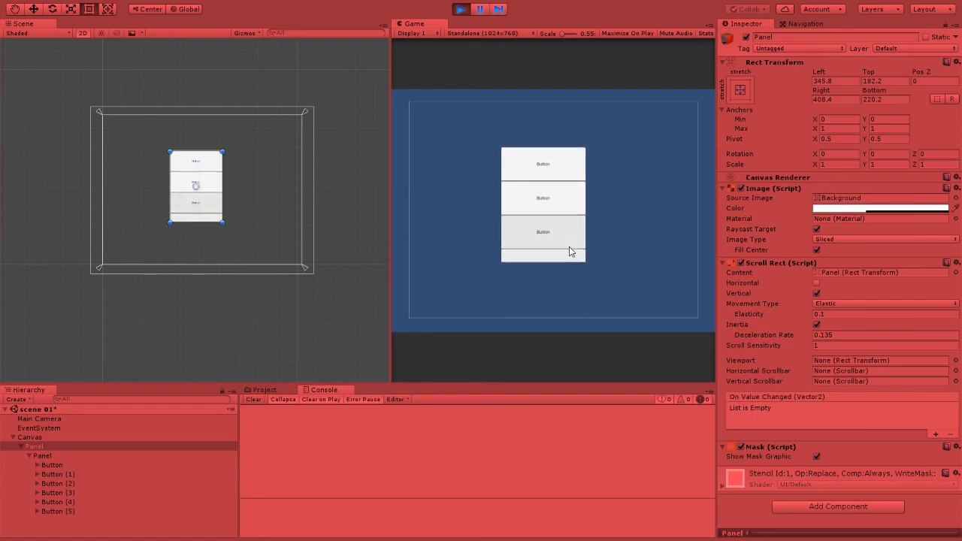
pyautogui.click(461, 9)
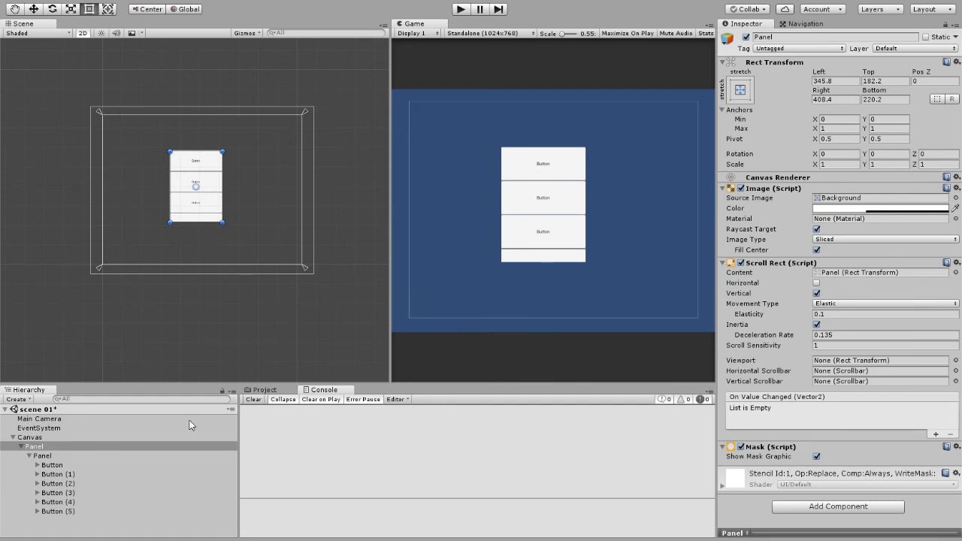
# Step: Set the Drag Threshold of the EventSystem to 10
pyautogui.click(53, 429)
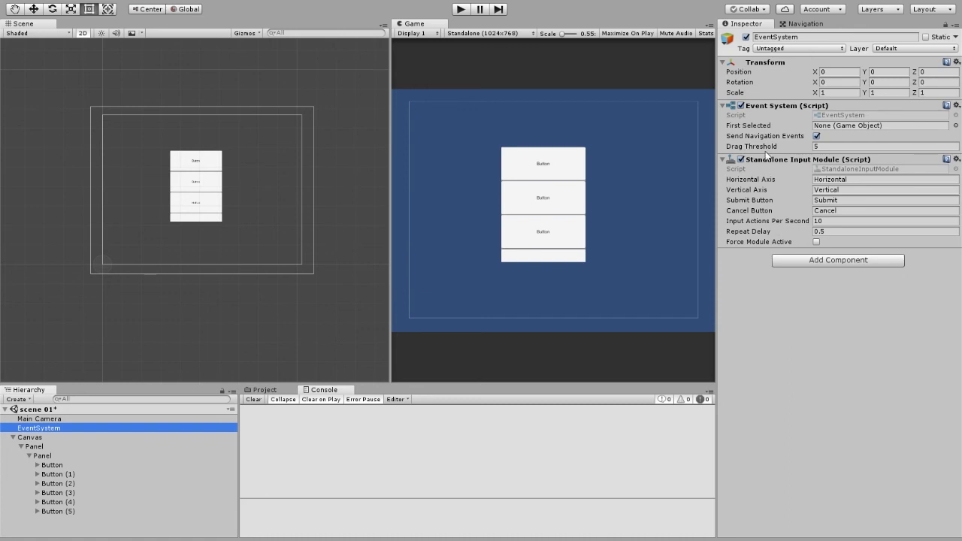
pyautogui.click(821, 146)
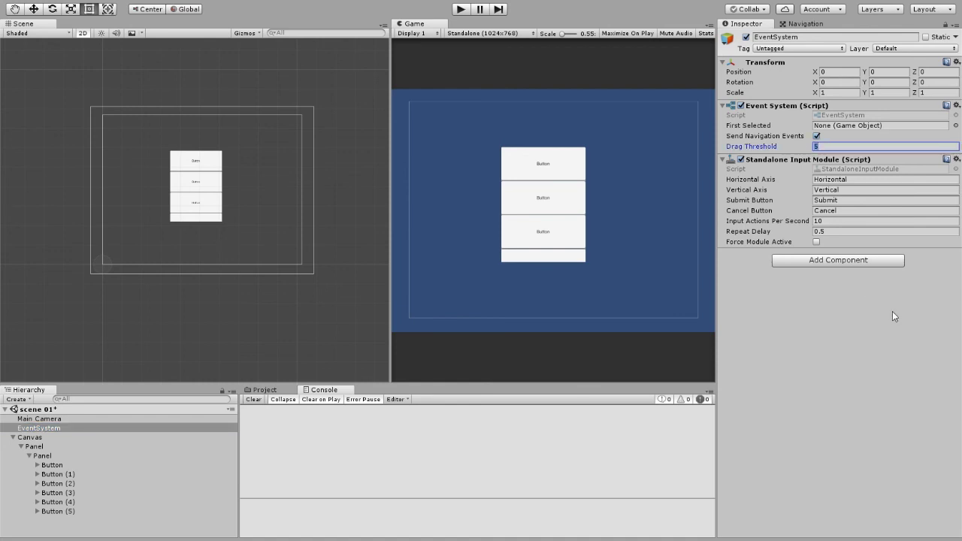
pyautogui.write('10')
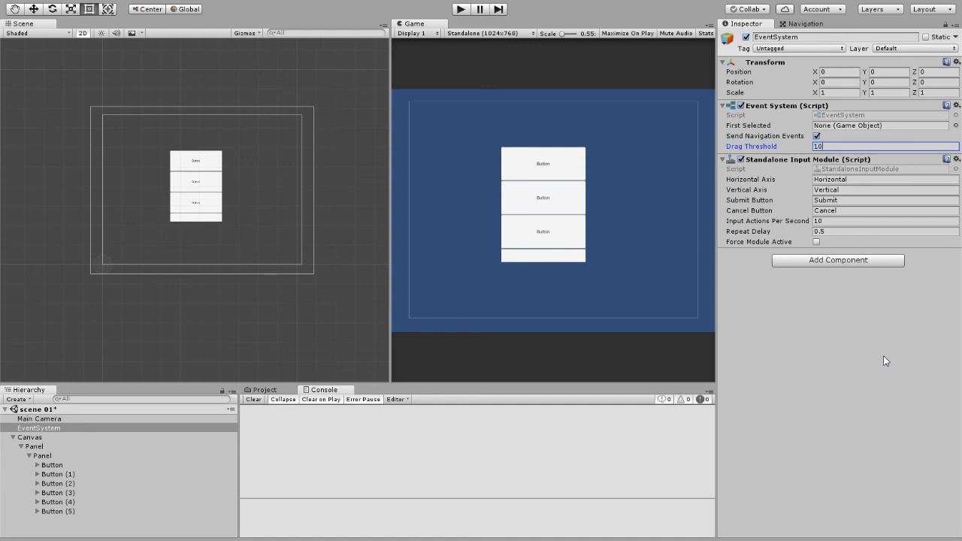